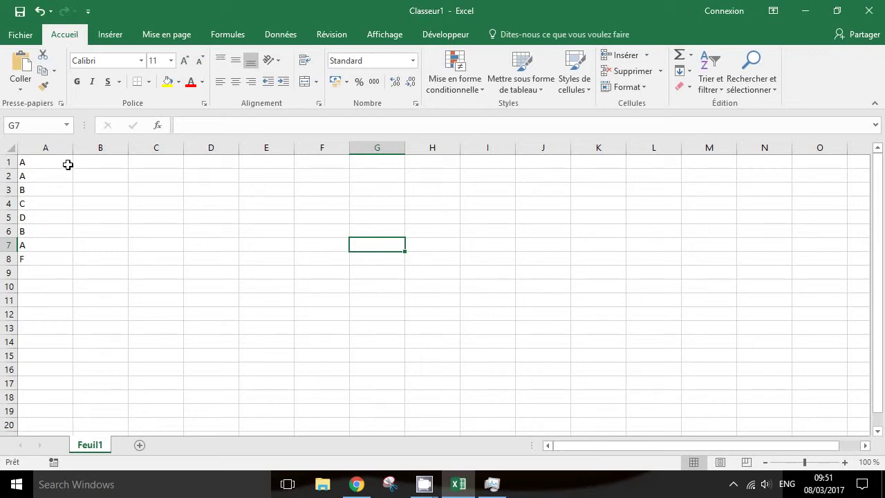
Select A1:A8 and point out the repeated letters A and B
{"action": "left_click_drag", "start_coordinate": [68, 164], "coordinate": [49, 258]}
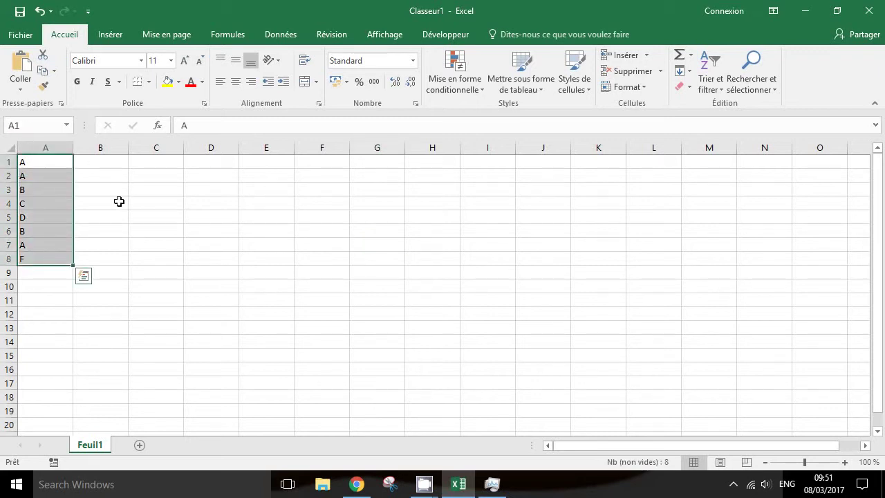
{"action": "left_click", "coordinate": [41, 164]}
{"action": "left_click", "coordinate": [35, 178]}
{"action": "left_click", "coordinate": [33, 191]}
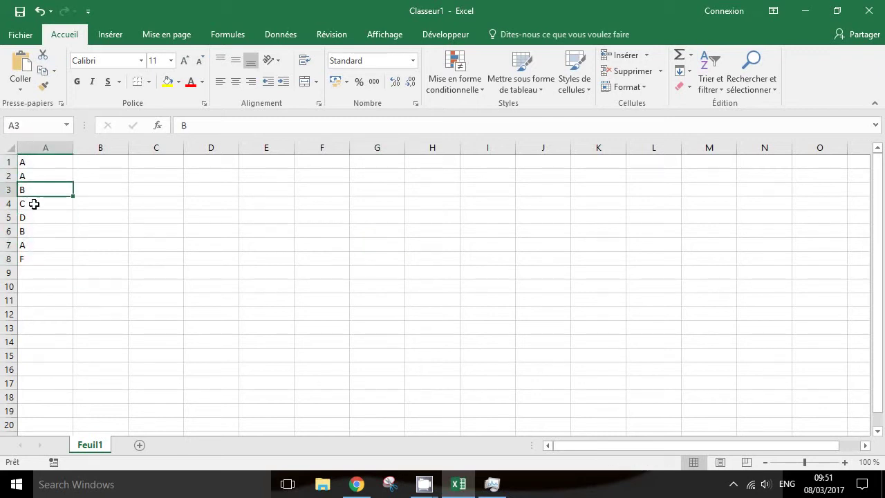
{"action": "left_click", "coordinate": [37, 230]}
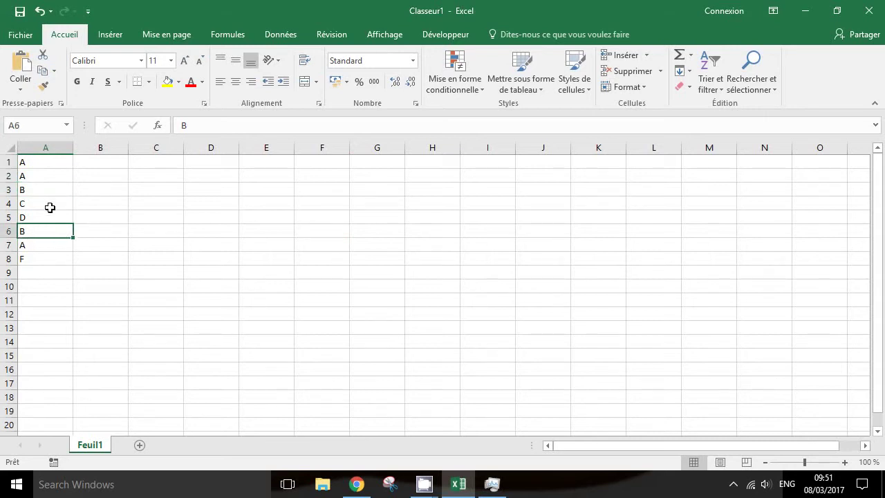
Point out the unique letters C, D and F, then reselect A1:A8
{"action": "left_click", "coordinate": [50, 208]}
{"action": "left_click", "coordinate": [41, 219]}
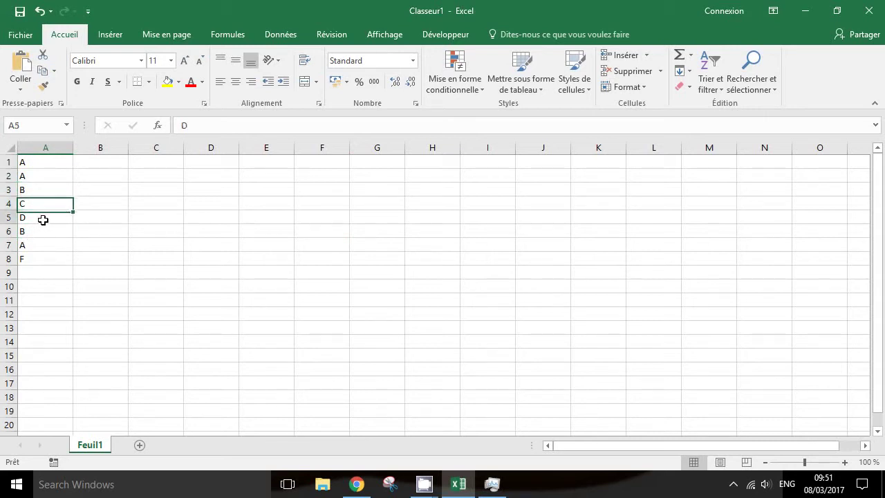
{"action": "left_click", "coordinate": [45, 256]}
{"action": "left_click_drag", "start_coordinate": [51, 162], "coordinate": [53, 255]}
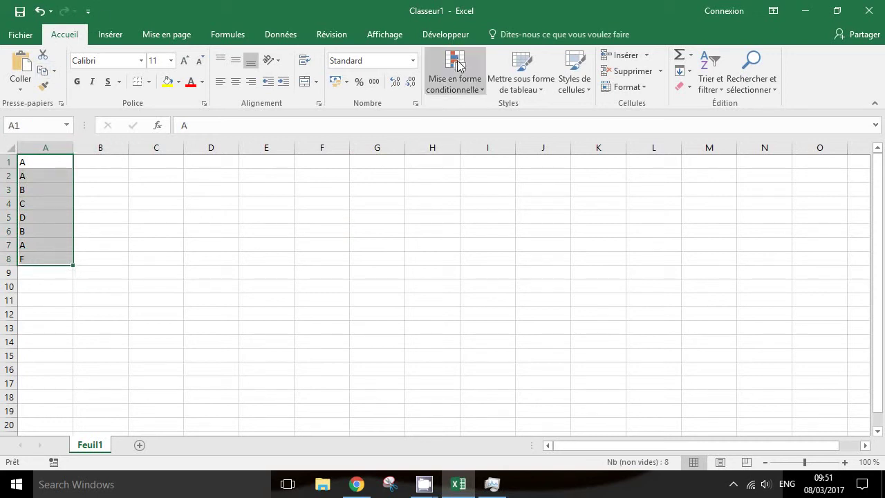
Choose the Valeurs en double rule under Mise en forme conditionnelle's cell highlighting rules
{"action": "left_click", "coordinate": [469, 83]}
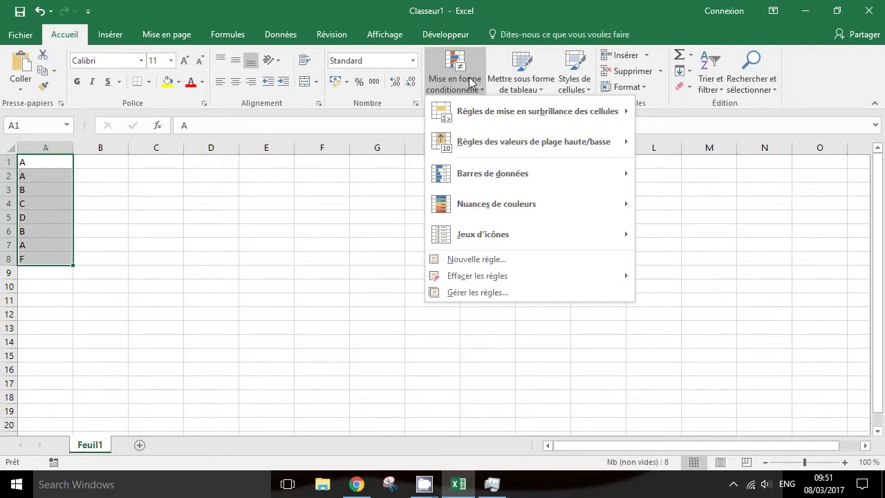
{"action": "mouse_move", "coordinate": [484, 112]}
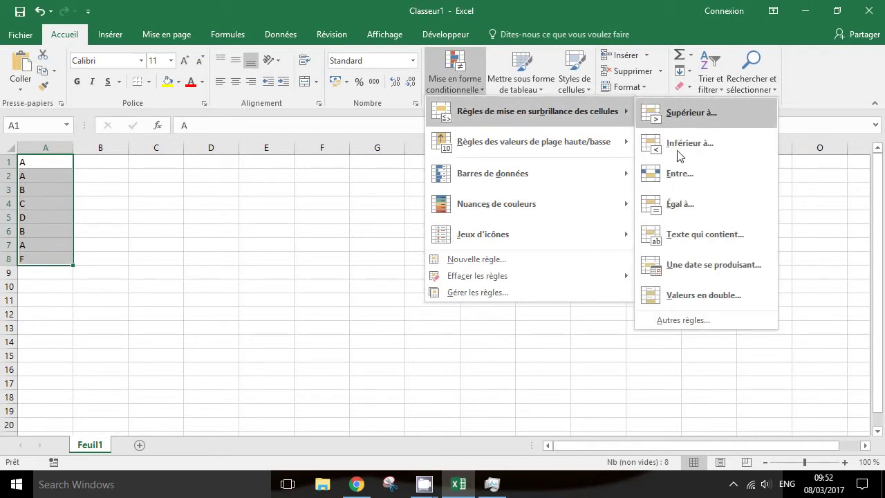
{"action": "left_click", "coordinate": [691, 296]}
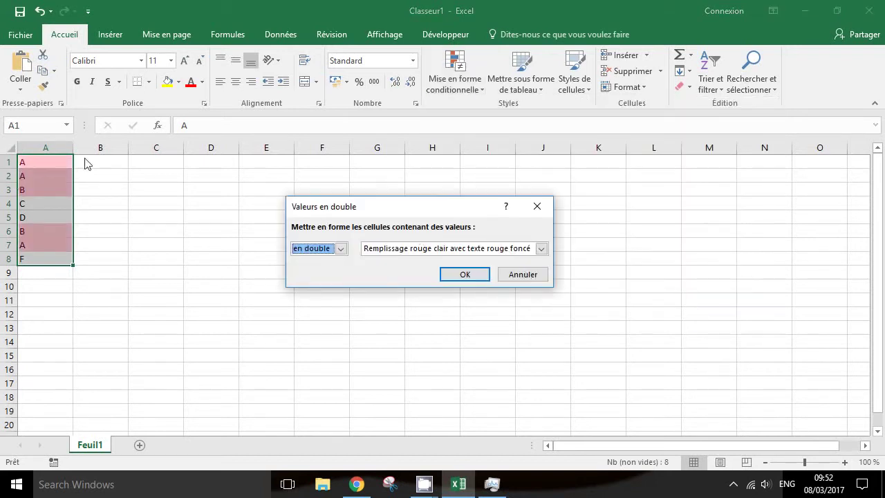
Preview highlighting unique values, then switch the rule back to duplicate values
{"action": "left_click", "coordinate": [340, 249]}
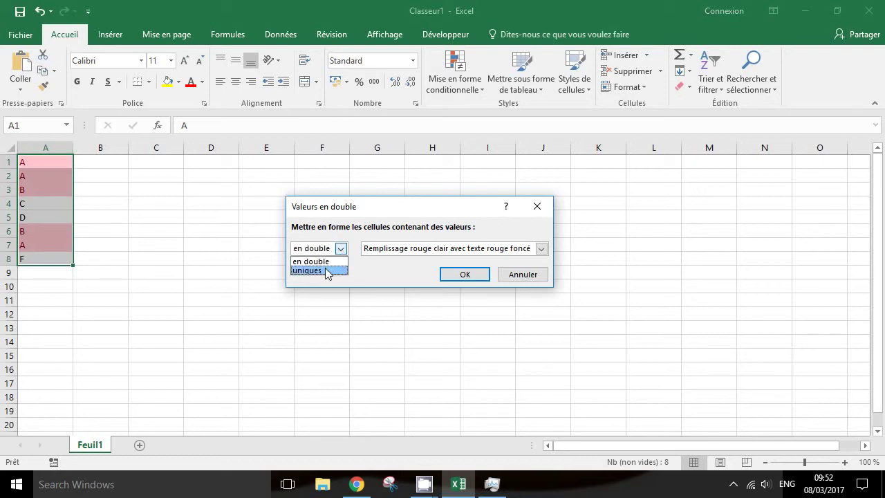
{"action": "left_click", "coordinate": [326, 271]}
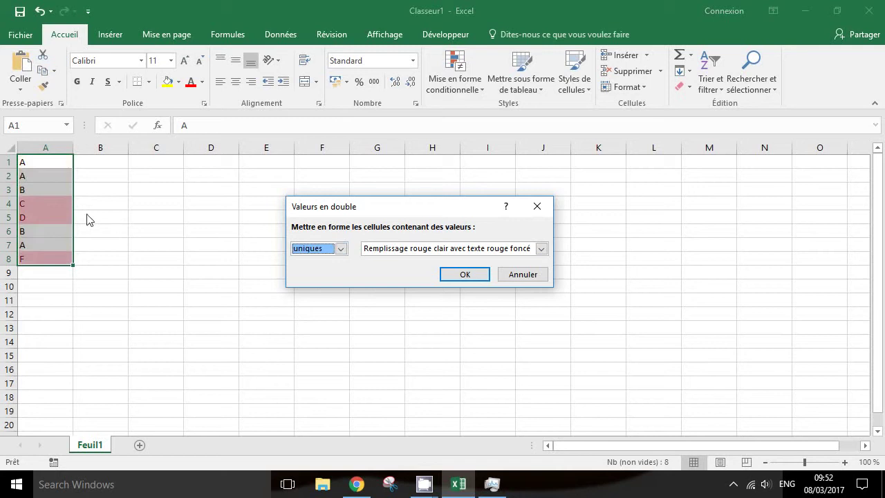
{"action": "left_click", "coordinate": [341, 249]}
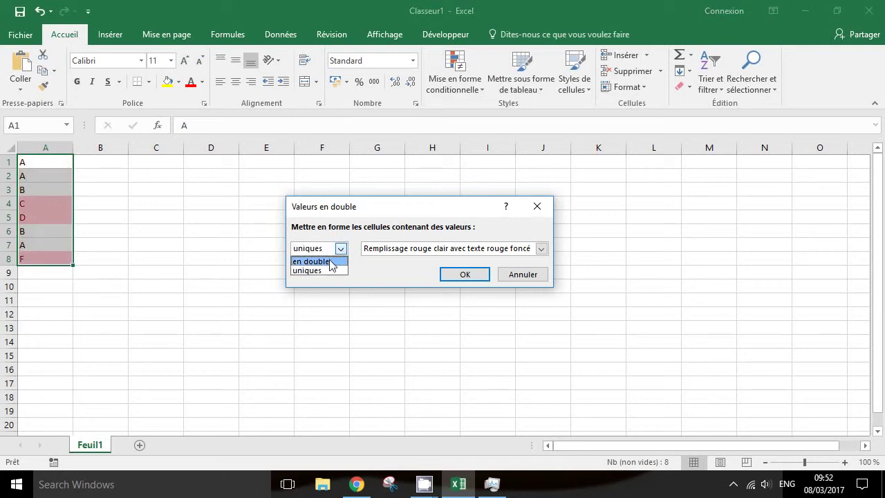
{"action": "left_click", "coordinate": [331, 262]}
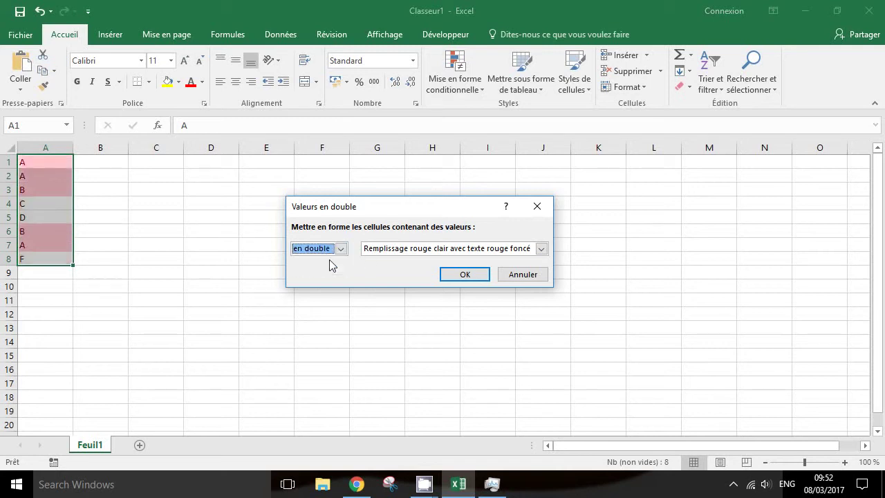
Preview the yellow fill with dark yellow text style, then reopen the styles list
{"action": "left_click", "coordinate": [541, 249]}
{"action": "left_click", "coordinate": [509, 270]}
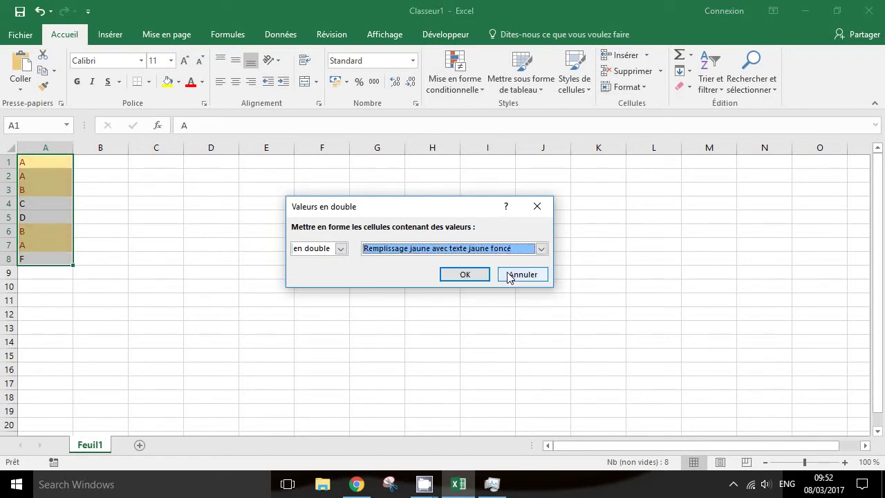
{"action": "left_click", "coordinate": [542, 249]}
Look over the Format personnalisé number and font settings, then close them
{"action": "left_click", "coordinate": [447, 316]}
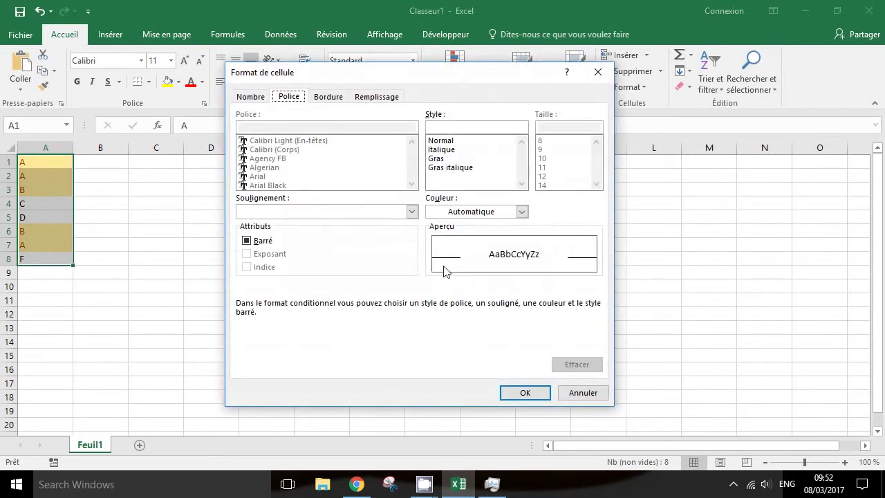
{"action": "left_click", "coordinate": [250, 97]}
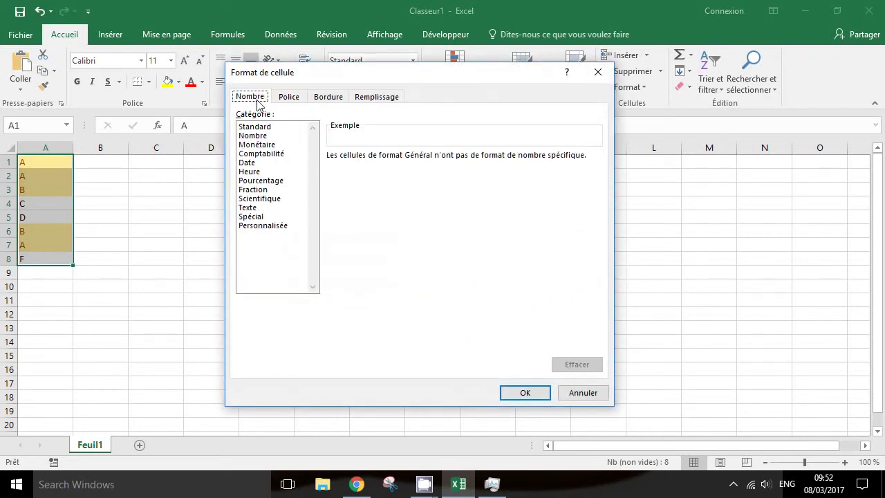
{"action": "left_click", "coordinate": [291, 101]}
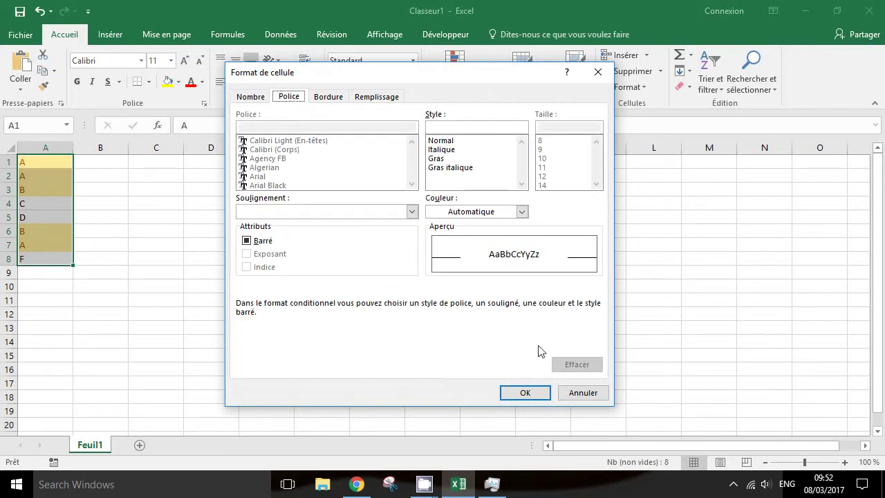
{"action": "left_click", "coordinate": [527, 393]}
Apply the duplicate rule with Remplissage rouge clair avec texte rouge foncé
{"action": "left_click", "coordinate": [541, 249]}
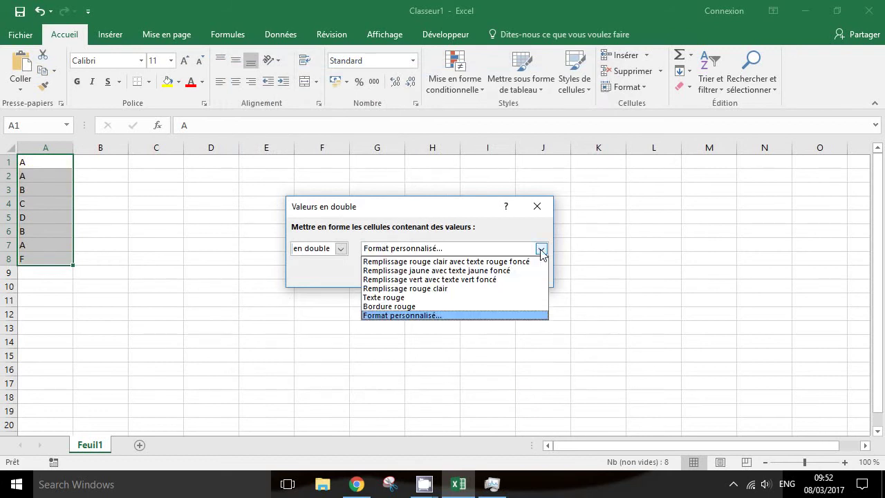
{"action": "left_click", "coordinate": [520, 259]}
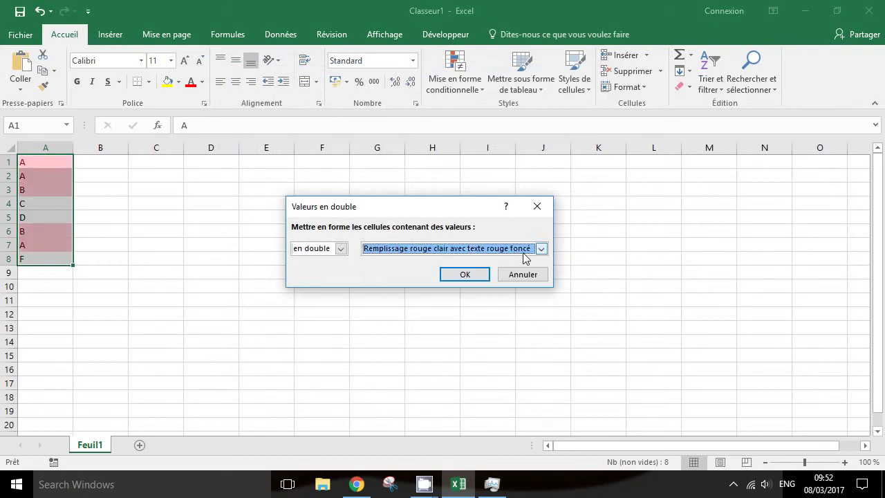
{"action": "left_click", "coordinate": [468, 275]}
{"action": "left_click", "coordinate": [151, 203]}
Select the highlighted cells A1:A3 and A6:A7 to check them, then deselect
{"action": "left_click_drag", "start_coordinate": [67, 168], "coordinate": [55, 190]}
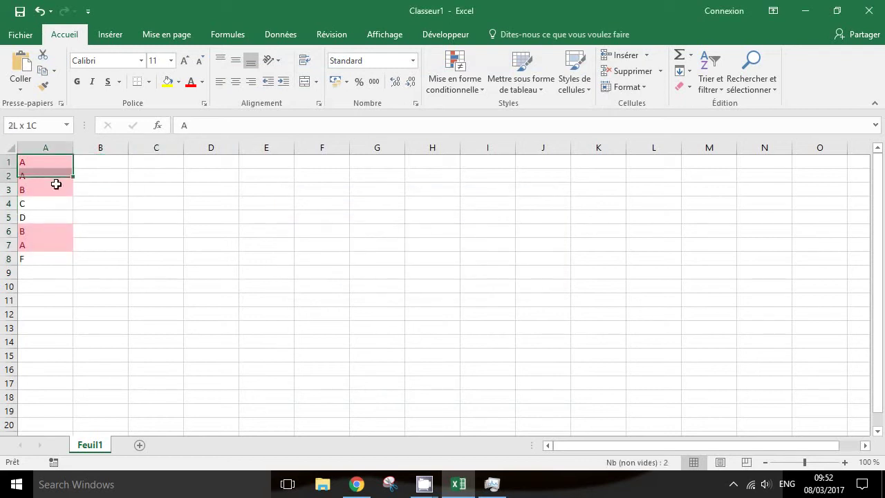
{"action": "left_click_drag", "start_coordinate": [55, 231], "coordinate": [56, 241]}
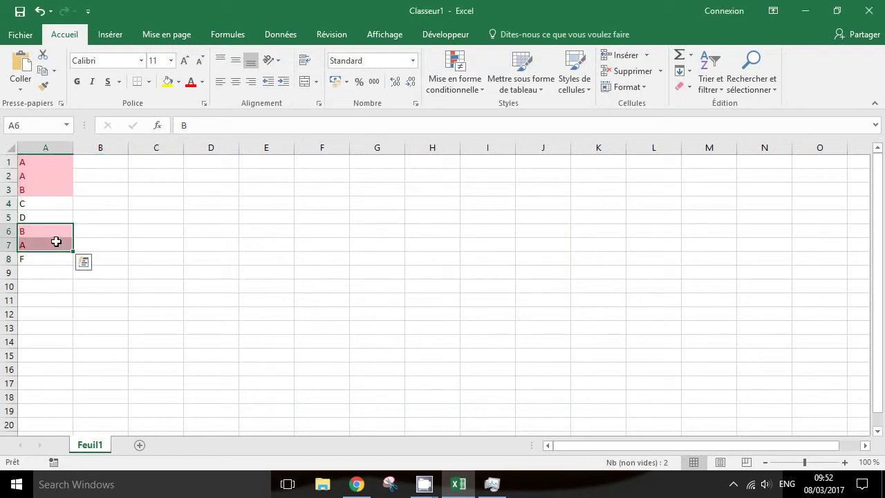
{"action": "left_click", "coordinate": [75, 208]}
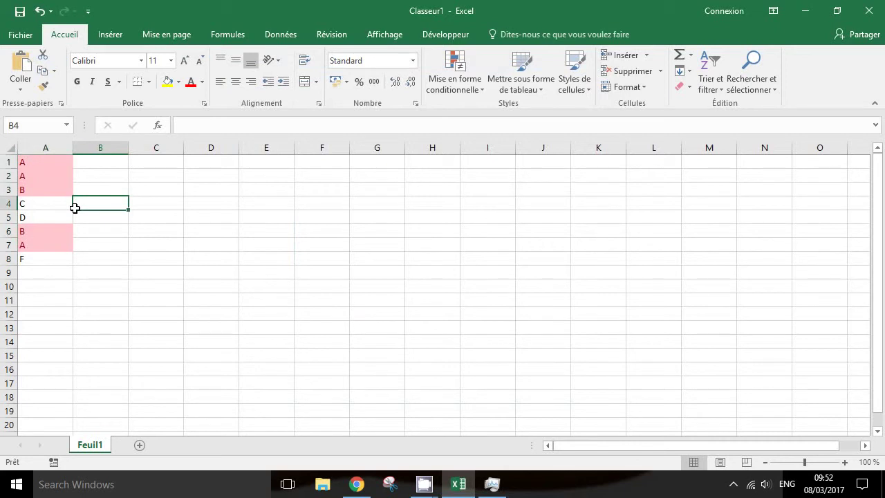
Select cell B1 to begin the duplicate-test formula
{"action": "left_click", "coordinate": [108, 167]}
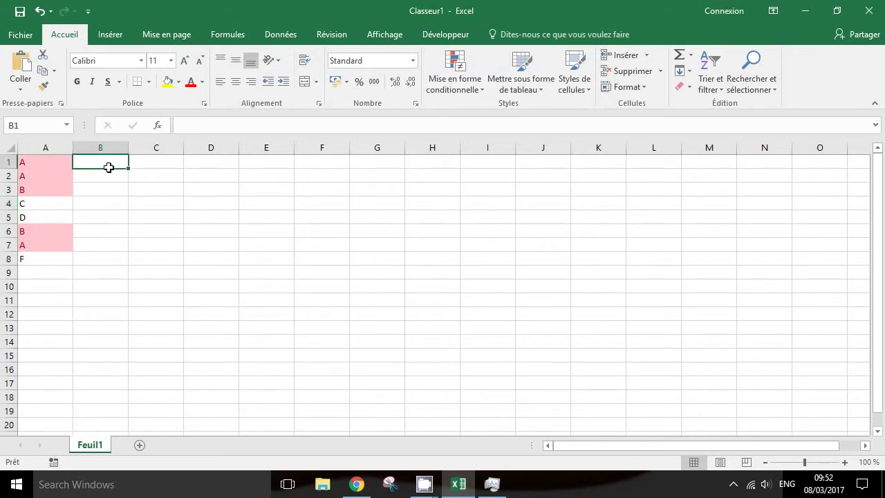
{"action": "key", "text": "Left"}
{"action": "key", "text": "Right"}
Enter =NB.SI($A$1:$A$8;A1) in B1, made absolute with F4, returning 3
{"action": "type", "text": "="}
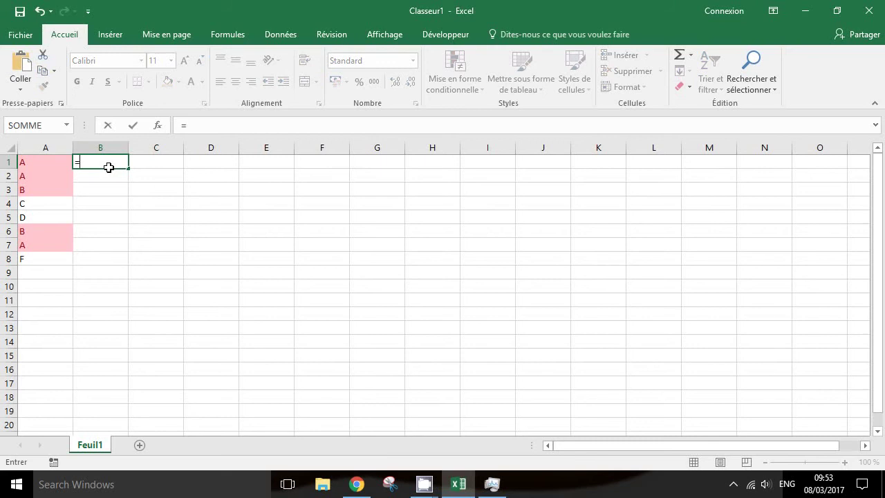
{"action": "type", "text": "n"}
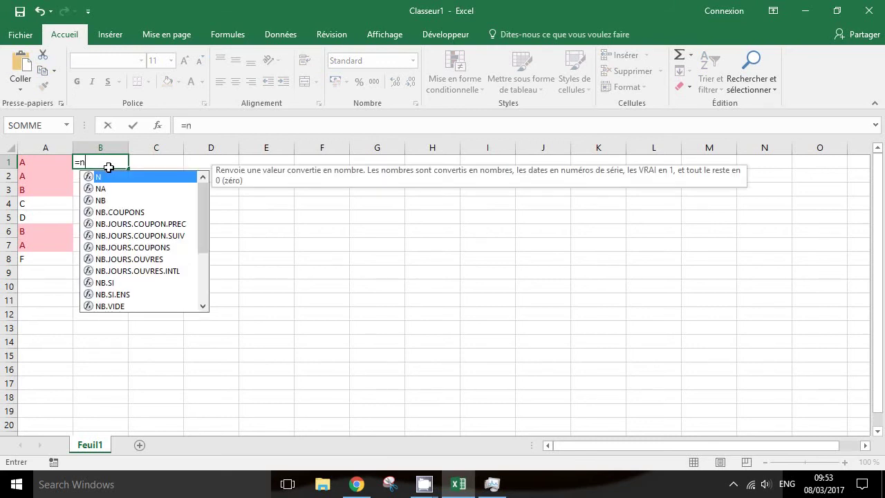
{"action": "type", "text": "b.si("}
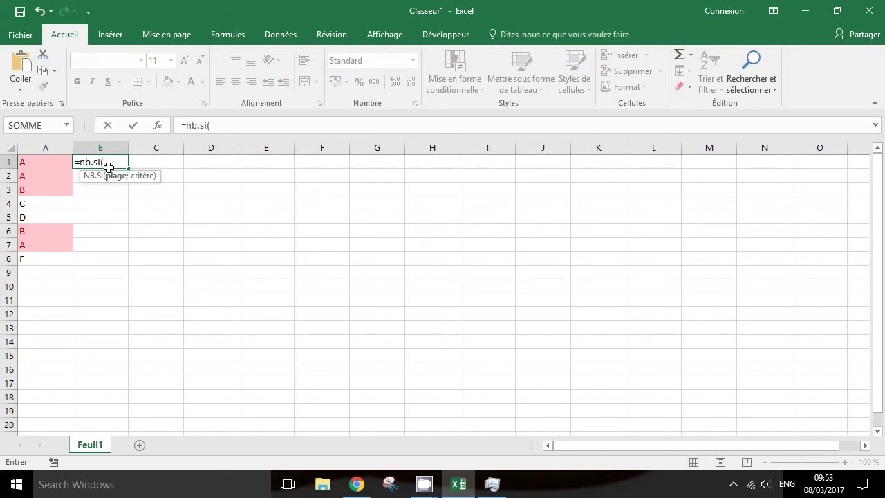
{"action": "left_click", "coordinate": [41, 259]}
{"action": "left_click", "coordinate": [40, 160], "text": "shift"}
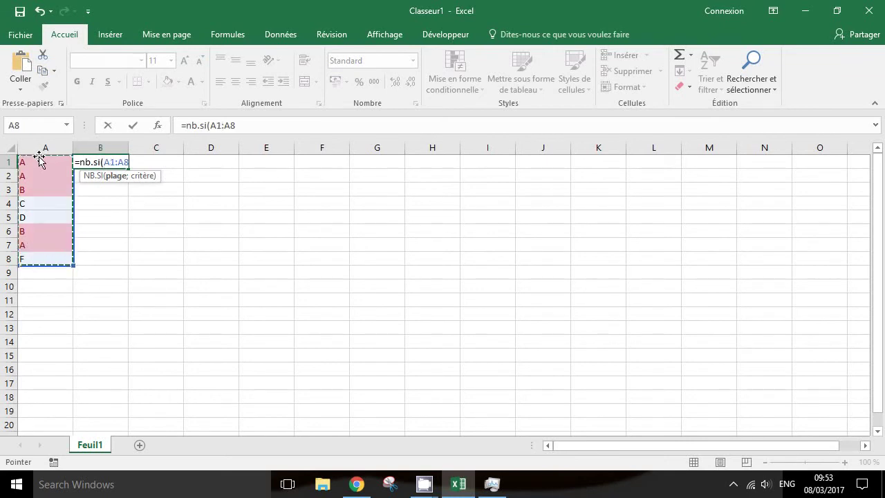
{"action": "key", "text": "F4"}
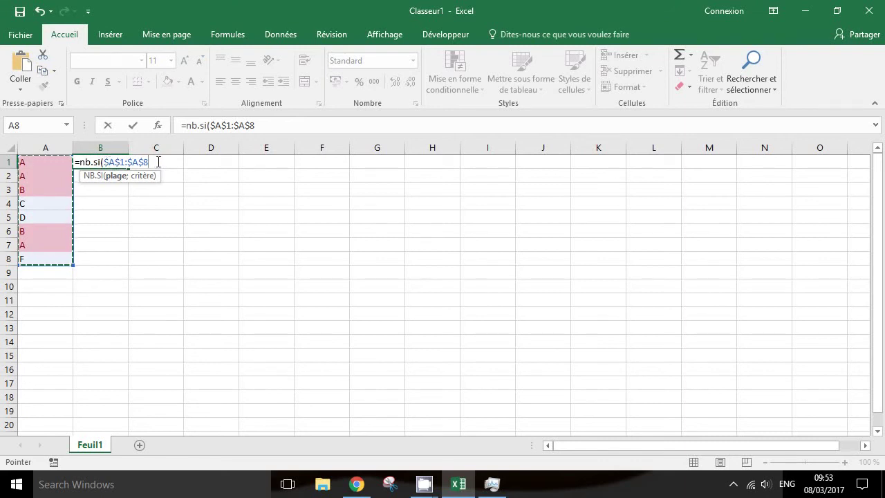
{"action": "type", "text": ";"}
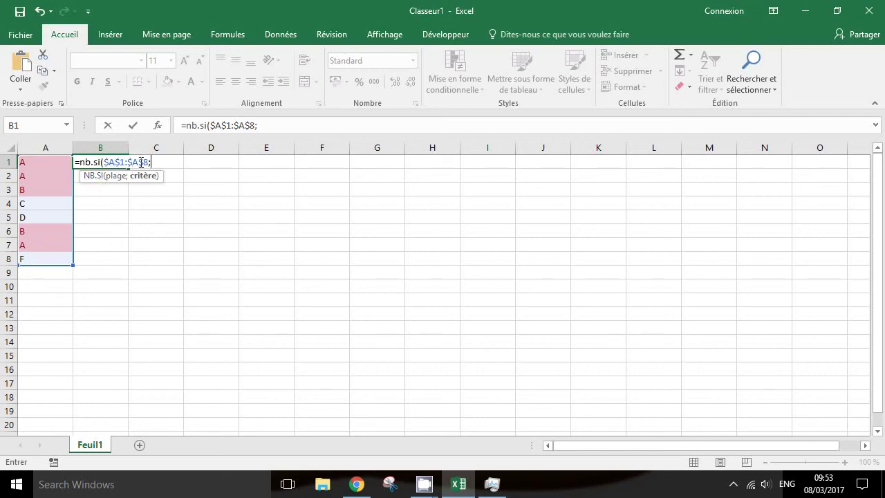
{"action": "left_click", "coordinate": [274, 126]}
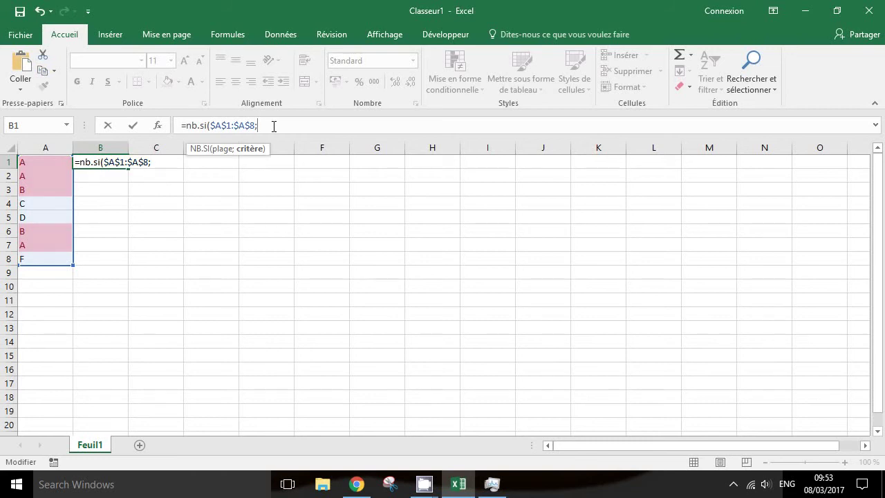
{"action": "left_click", "coordinate": [56, 163]}
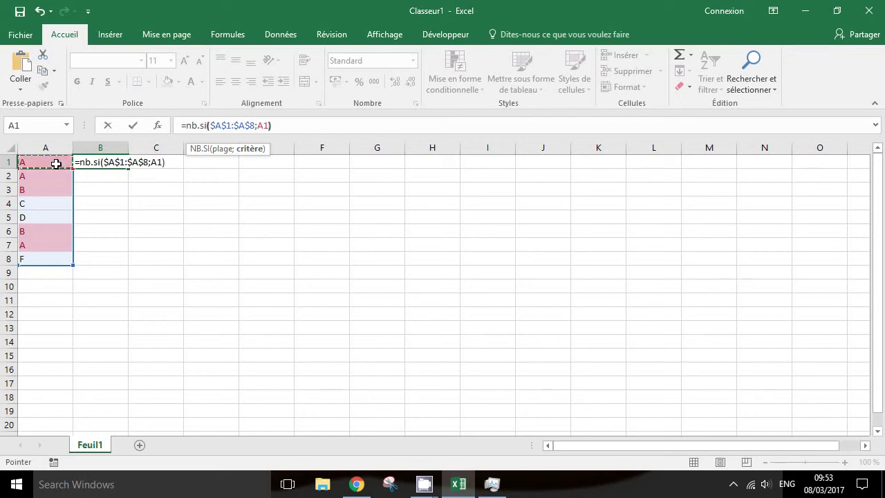
{"action": "type", "text": ")"}
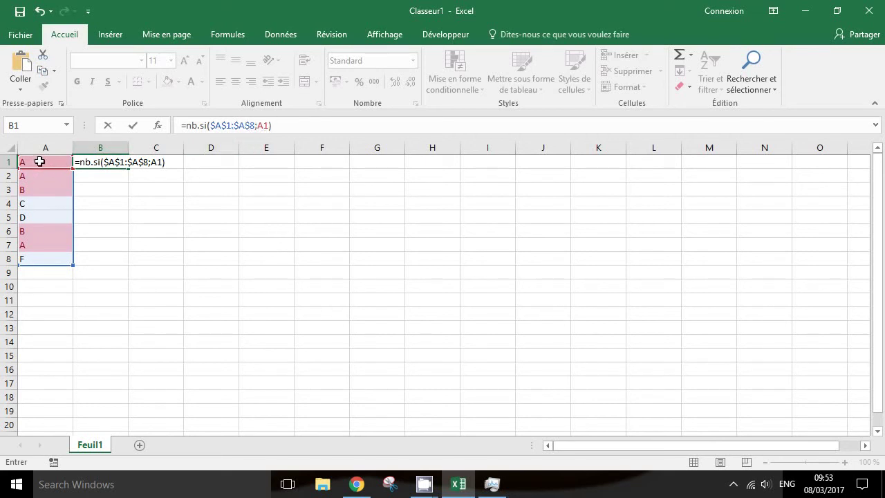
{"action": "left_click_drag", "start_coordinate": [45, 156], "coordinate": [45, 156]}
{"action": "key", "text": "Return"}
Fill B1's NB.SI count formula down to B8
{"action": "left_click", "coordinate": [114, 162]}
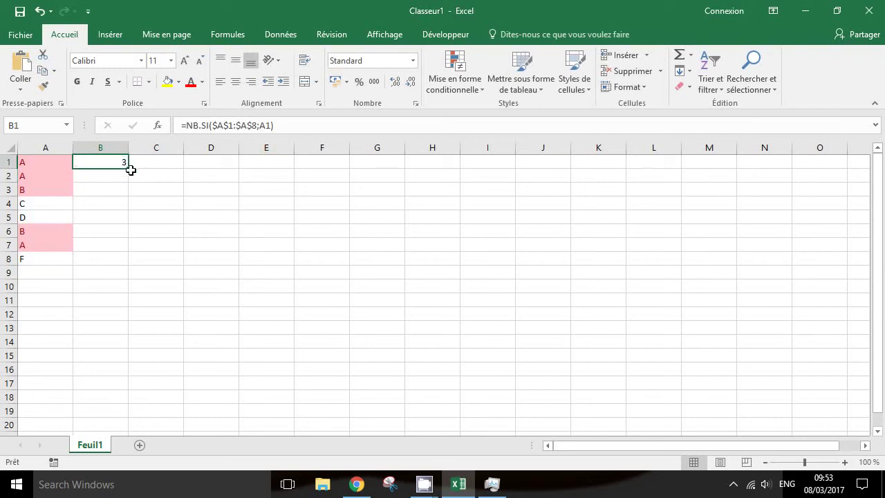
{"action": "left_click_drag", "start_coordinate": [128, 169], "coordinate": [119, 263]}
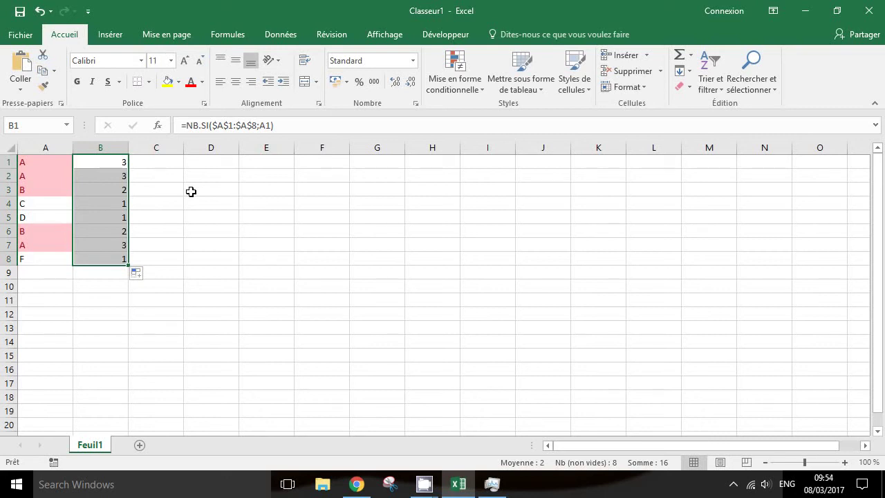
{"action": "left_click", "coordinate": [193, 191]}
Check the counts in B2 through B8 against the letters in column A
{"action": "left_click", "coordinate": [116, 172]}
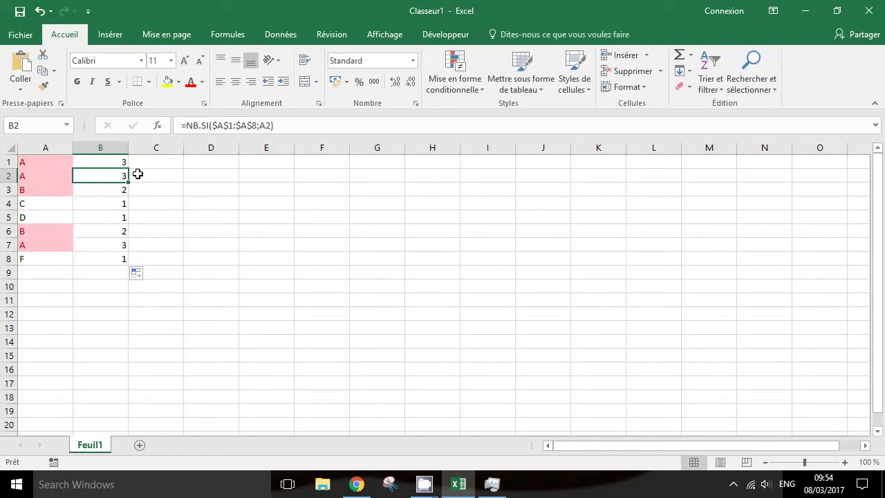
{"action": "left_click", "coordinate": [40, 242]}
{"action": "left_click", "coordinate": [97, 229]}
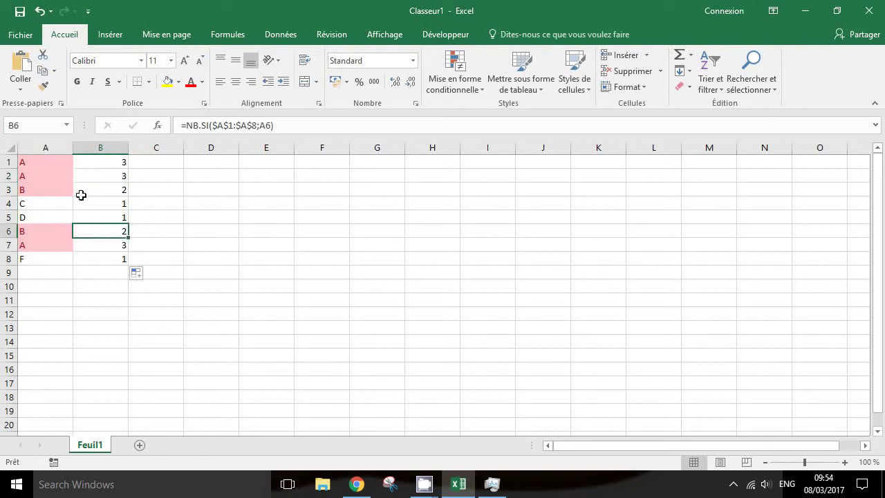
{"action": "left_click", "coordinate": [113, 191]}
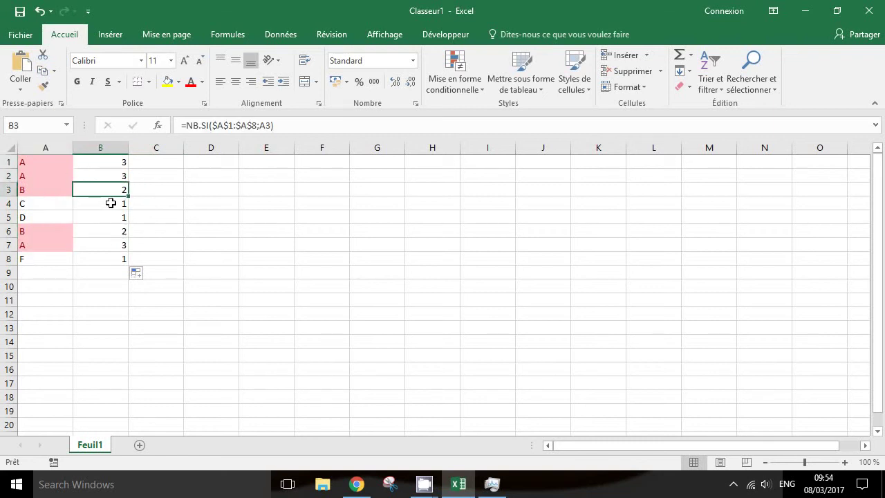
{"action": "left_click", "coordinate": [109, 203]}
{"action": "left_click", "coordinate": [107, 216]}
{"action": "left_click", "coordinate": [111, 258]}
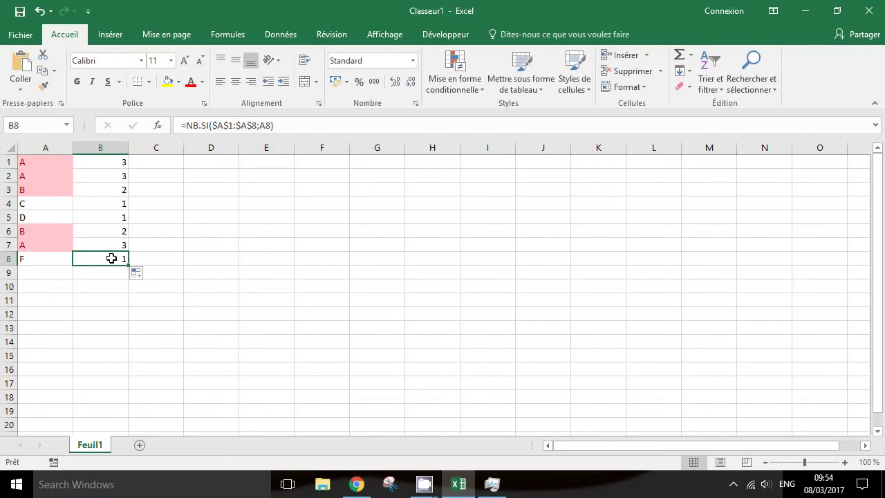
Append >1 so B1 reads =NB.SI($A$1:$A$8;A1)>1 and returns VRAI
{"action": "left_click", "coordinate": [112, 163]}
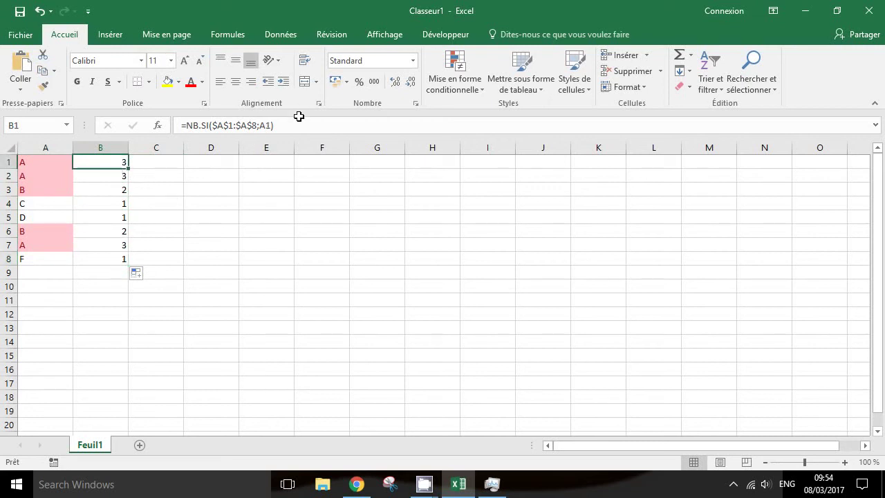
{"action": "left_click", "coordinate": [296, 124]}
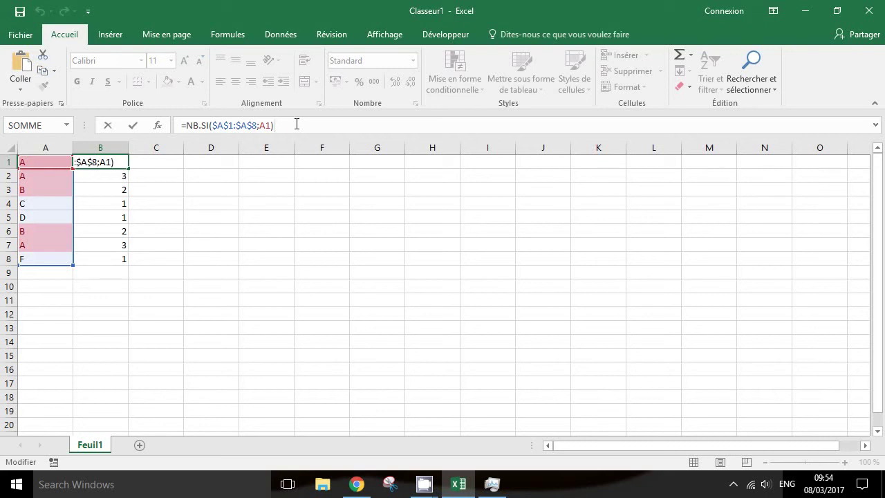
{"action": "type", "text": ">1"}
{"action": "key", "text": "Return"}
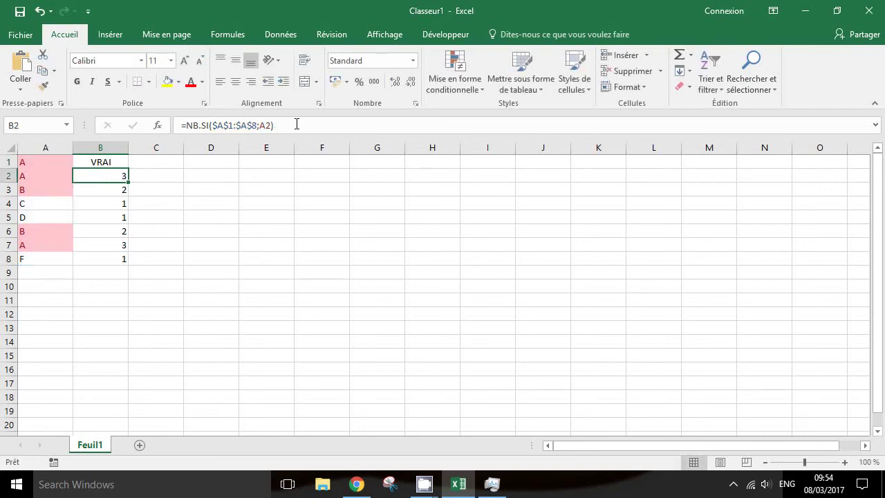
Fill the >1 duplicate test from B1 down to B8
{"action": "left_click", "coordinate": [114, 162]}
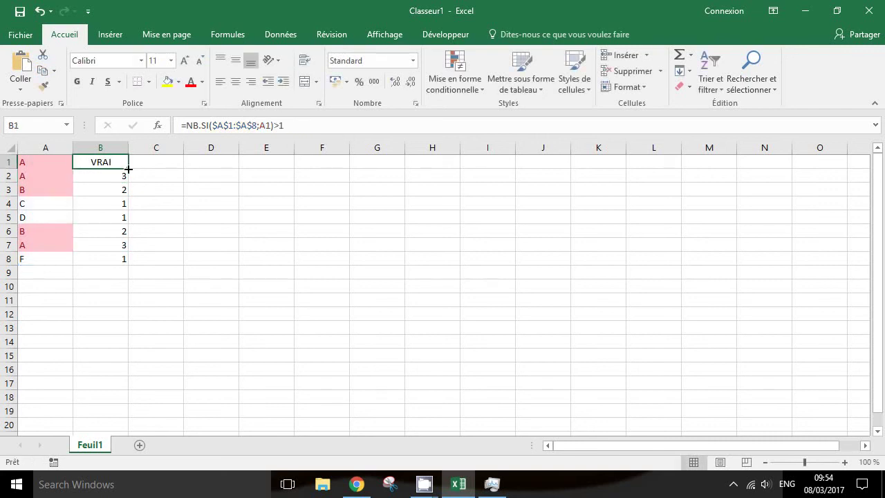
{"action": "left_click_drag", "start_coordinate": [129, 169], "coordinate": [112, 272]}
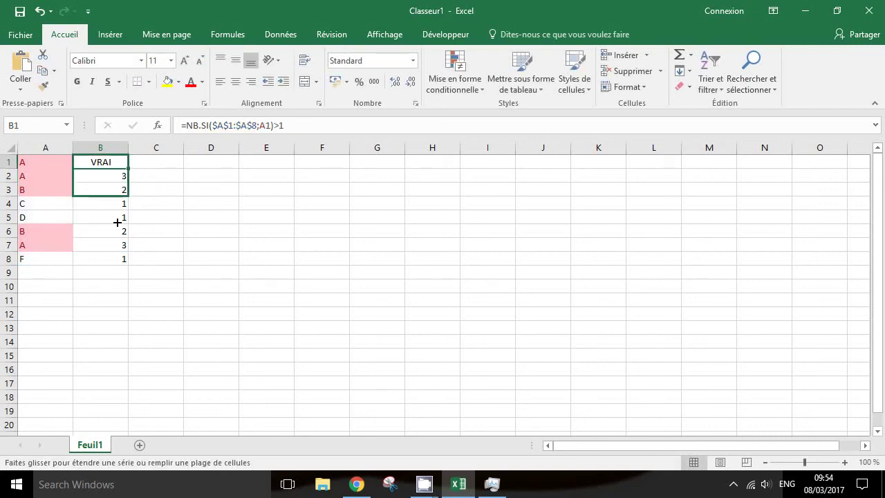
{"action": "left_click", "coordinate": [107, 174]}
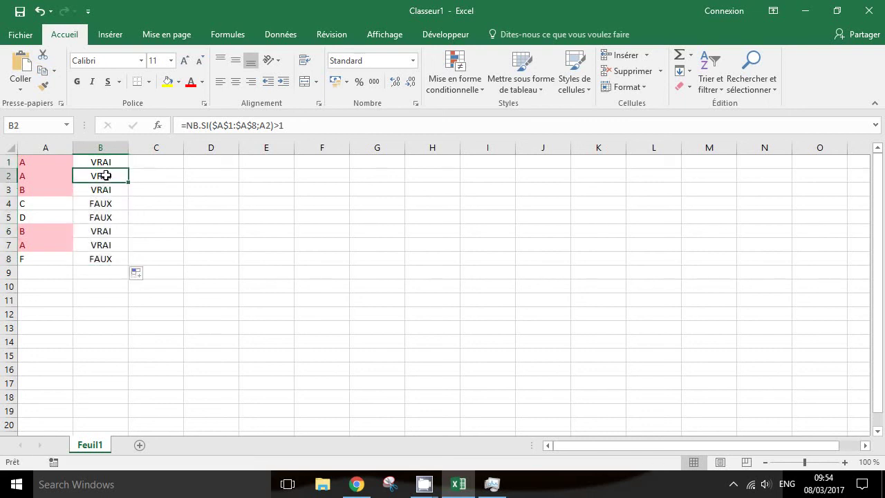
Select the VRAI results in B1:B3, B6 and B7, then check FAUX in B4, B5, B8
{"action": "left_click", "coordinate": [102, 163]}
{"action": "left_click", "coordinate": [105, 191], "text": "shift"}
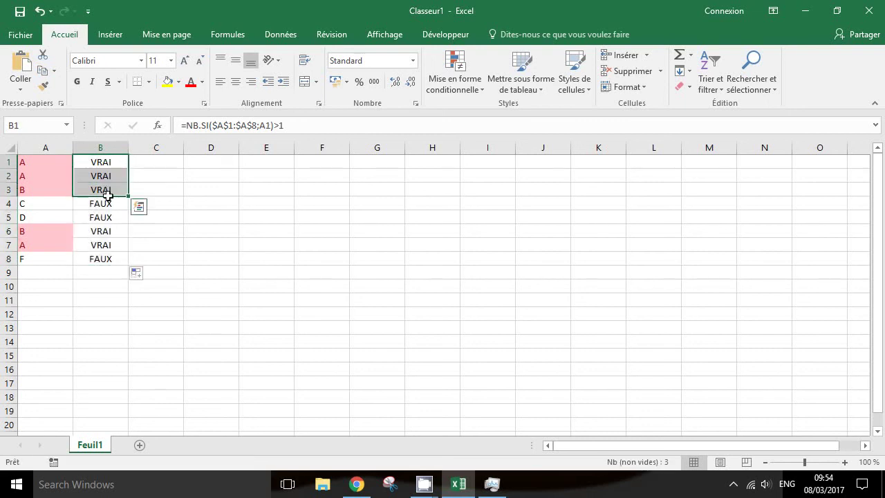
{"action": "left_click", "coordinate": [99, 233], "text": "ctrl"}
{"action": "left_click_drag", "start_coordinate": [99, 233], "coordinate": [97, 244]}
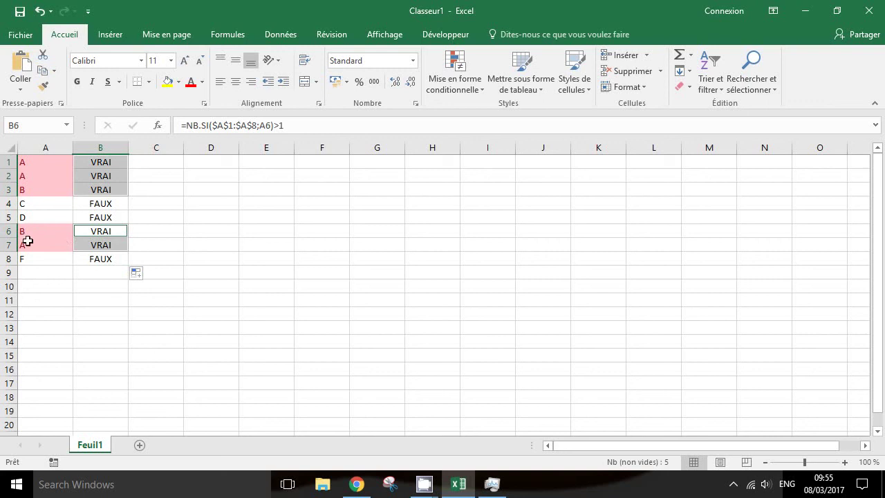
{"action": "left_click", "coordinate": [117, 205]}
{"action": "left_click", "coordinate": [116, 218]}
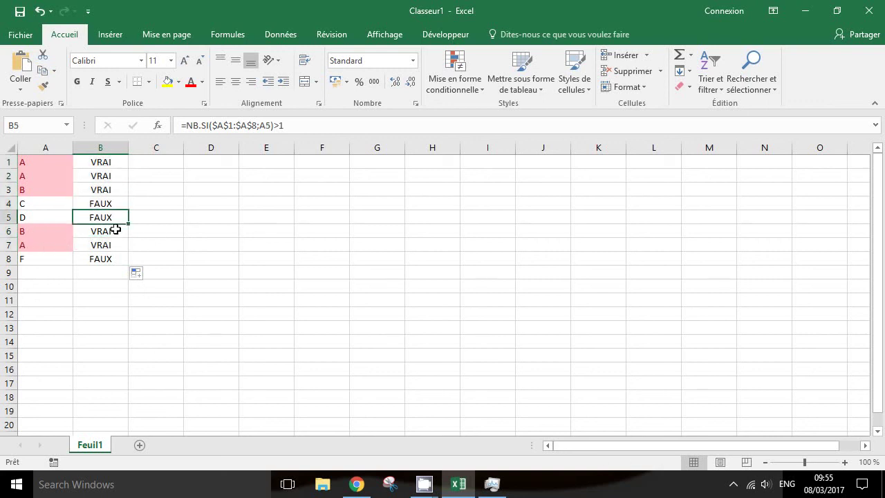
{"action": "left_click", "coordinate": [112, 257]}
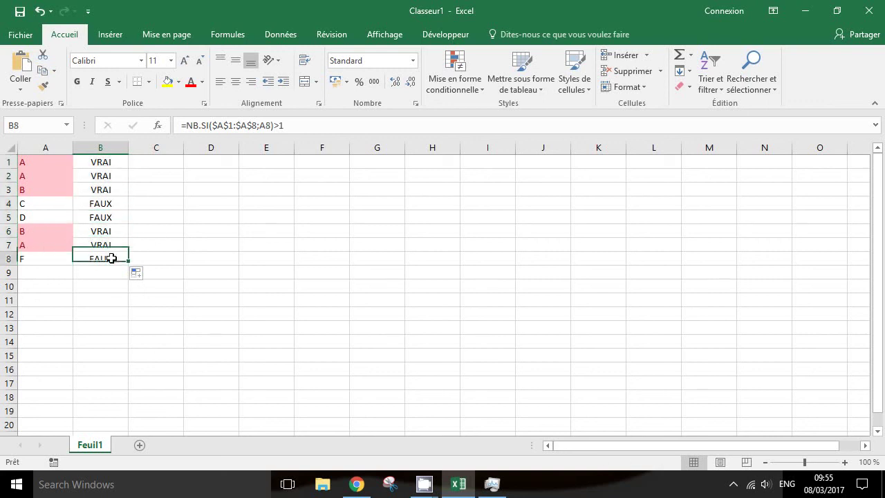
{"action": "left_click", "coordinate": [156, 161]}
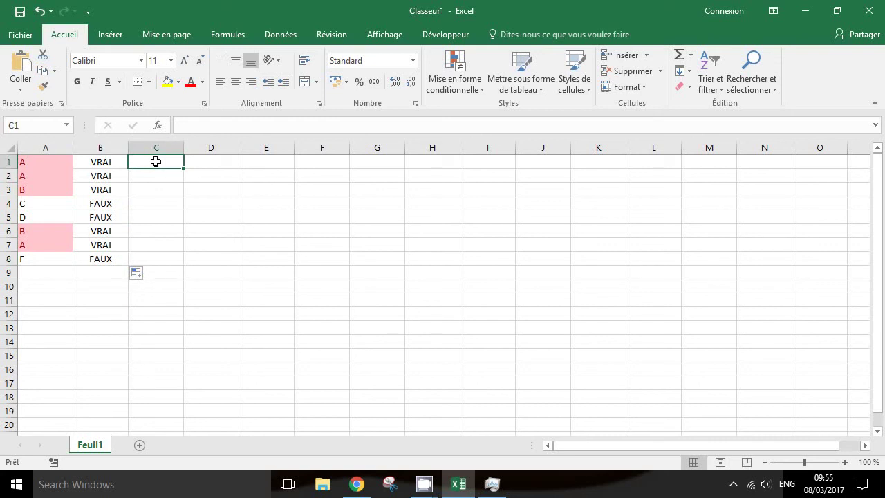
{"action": "key", "text": "Left"}
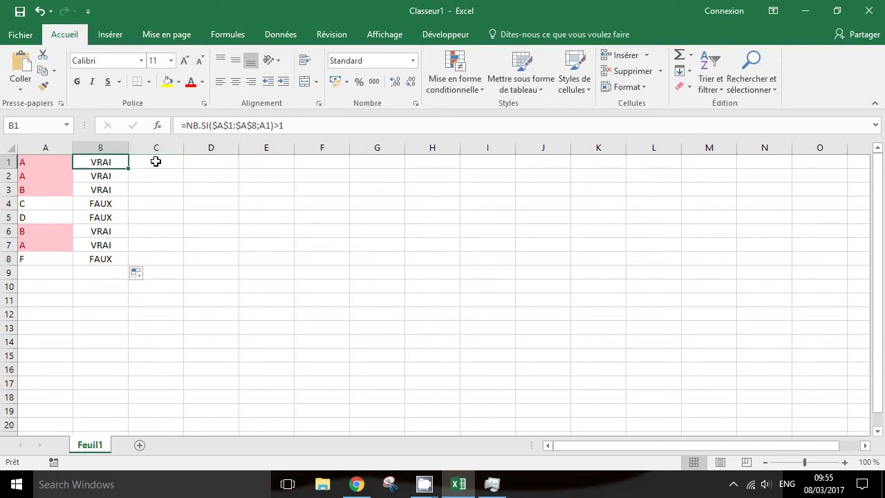
{"action": "key", "text": "Down"}
{"action": "key", "text": "Up"}
{"action": "key", "text": "Left"}
{"action": "key", "text": "Down"}
{"action": "key", "text": "Up"}
{"action": "key", "text": "Right"}
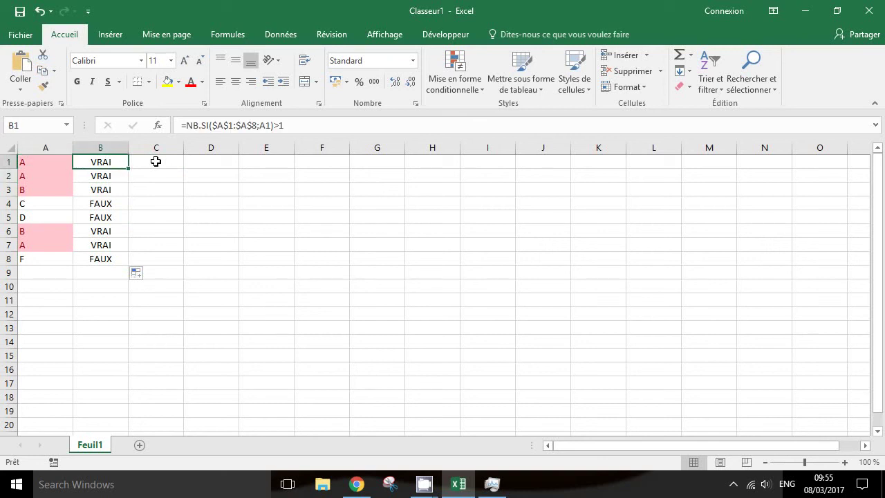